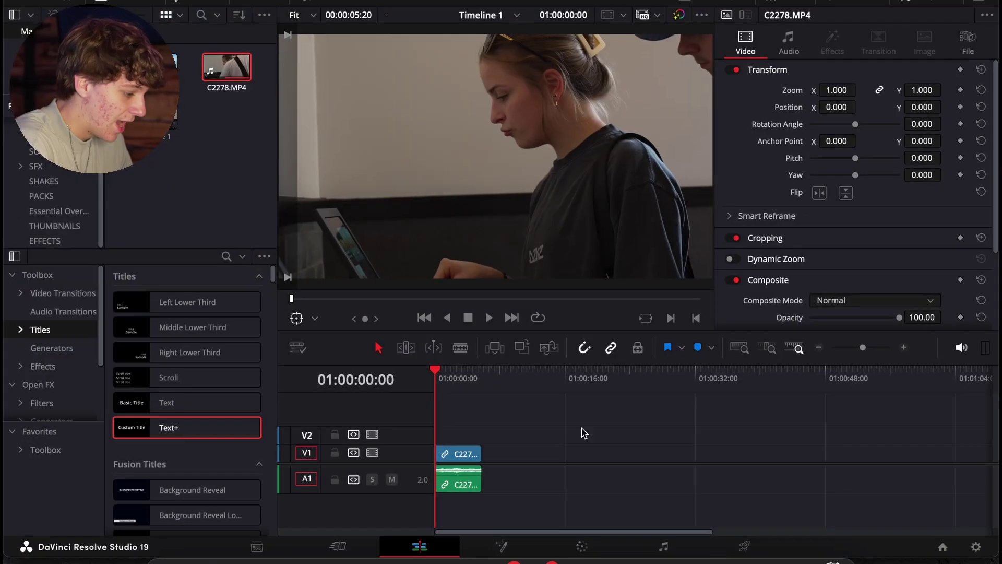
Place a Text+ title on V2 above the footage clip.
{"action": "left_click", "coordinate": [462, 455]}
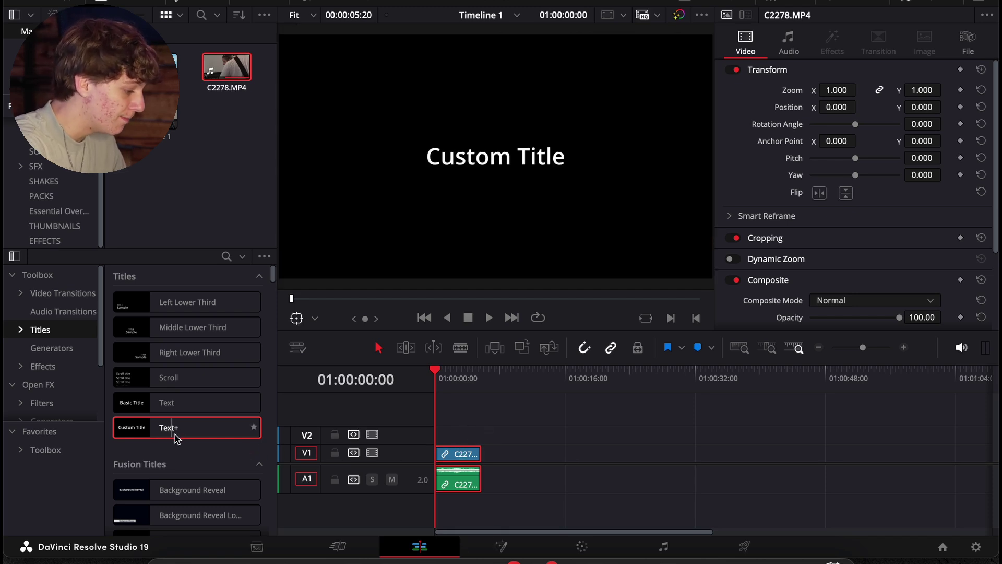
{"action": "left_click_drag", "start_coordinate": [178, 434], "coordinate": [446, 436]}
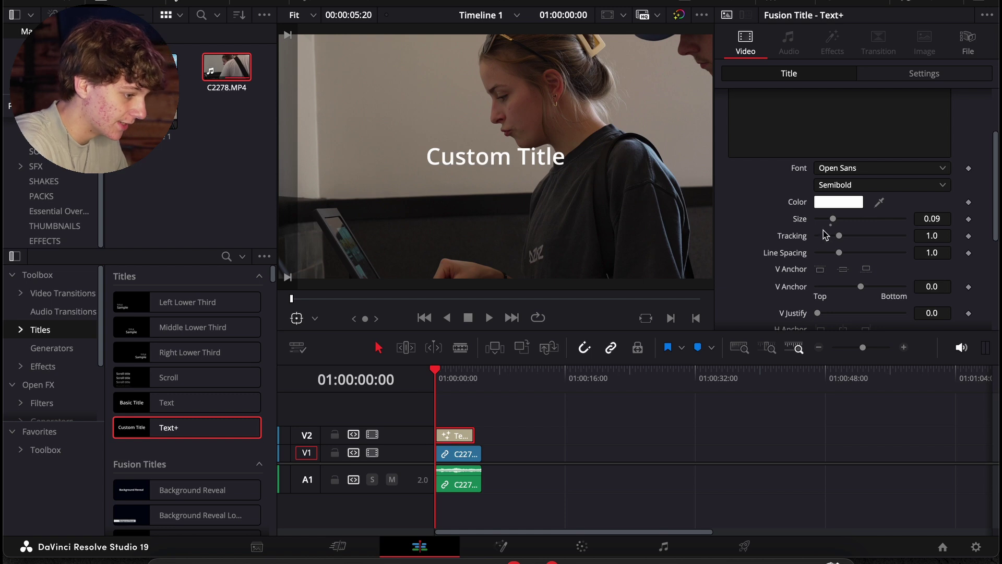
{"action": "scroll", "coordinate": [833, 187], "scroll_direction": "up", "scroll_amount": 3}
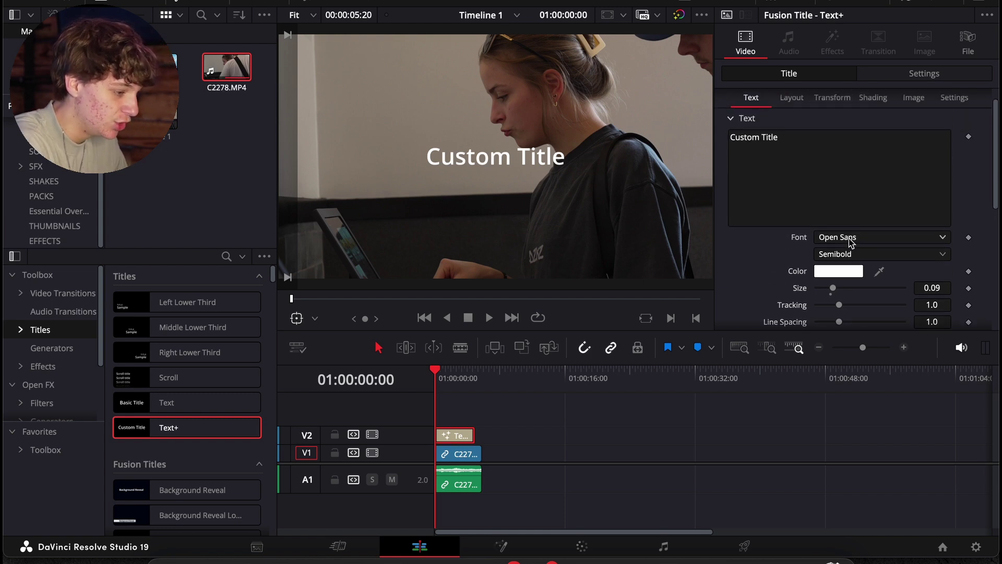
Set a heavy font, change the text to SCANLINES and enlarge it to about 0.22.
{"action": "left_click", "coordinate": [850, 238]}
{"action": "type", "text": "Extenda"}
{"action": "key", "text": "Return"}
{"action": "left_click", "coordinate": [740, 140]}
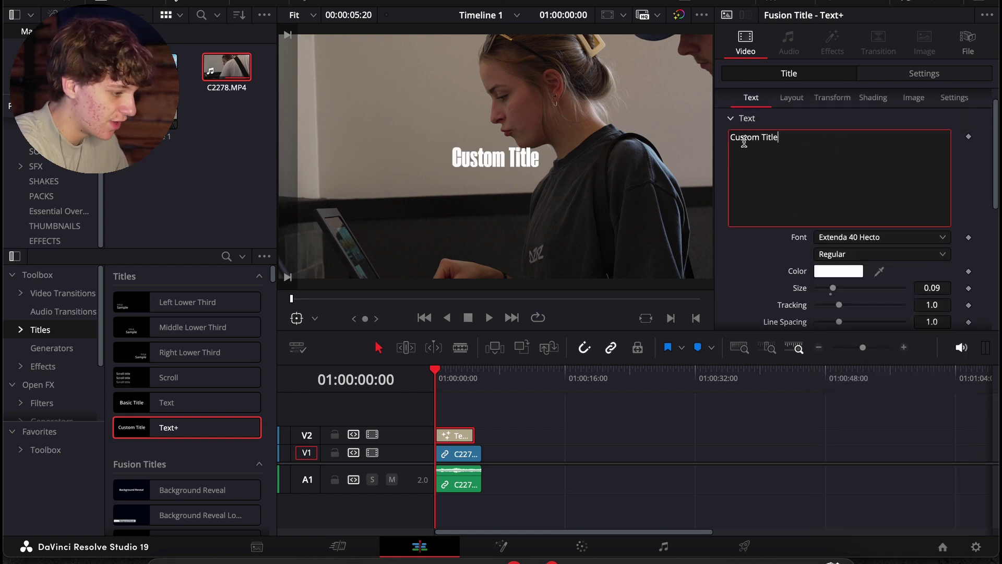
{"action": "key", "text": "ctrl+a"}
{"action": "type", "text": "S"}
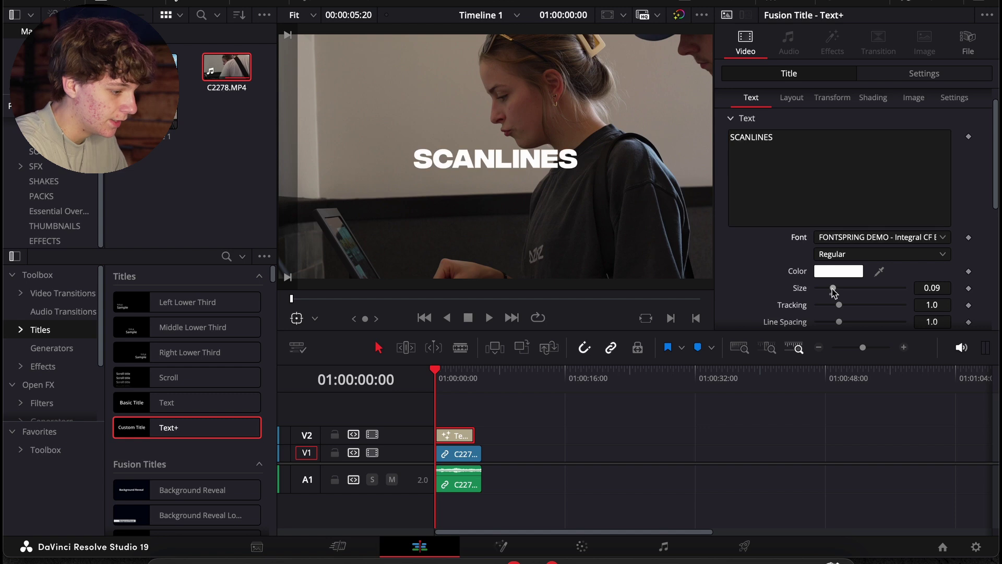
{"action": "left_click_drag", "start_coordinate": [832, 286], "coordinate": [857, 296]}
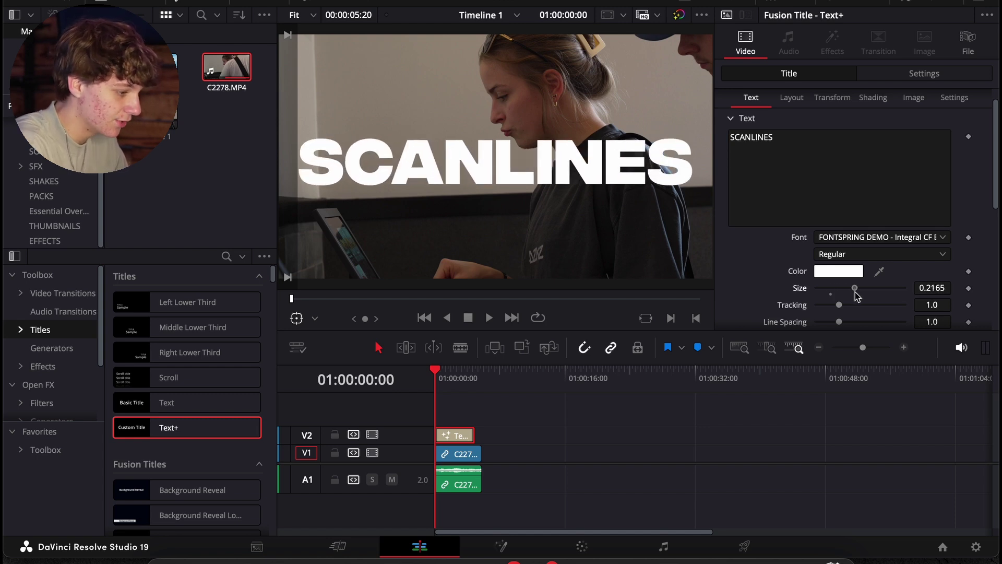
Enable shading element 2, Red Outline, and set its thickness to 0.048.
{"action": "left_click", "coordinate": [875, 101]}
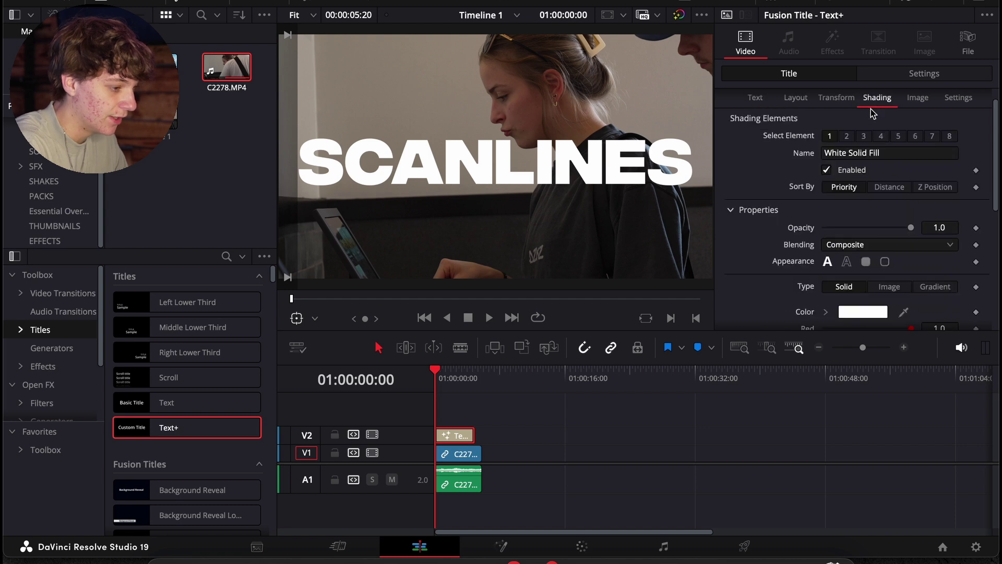
{"action": "left_click", "coordinate": [847, 137]}
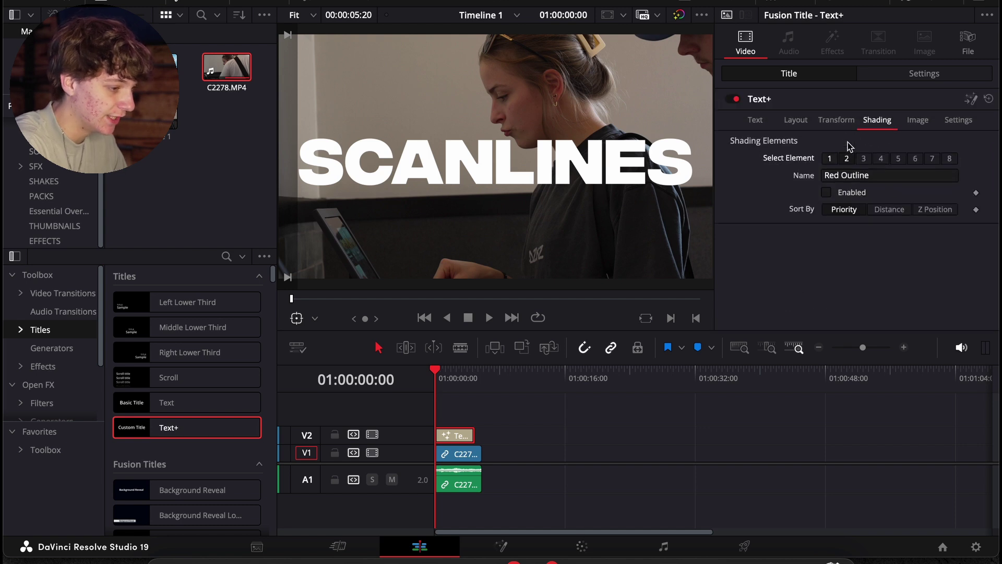
{"action": "left_click", "coordinate": [826, 192]}
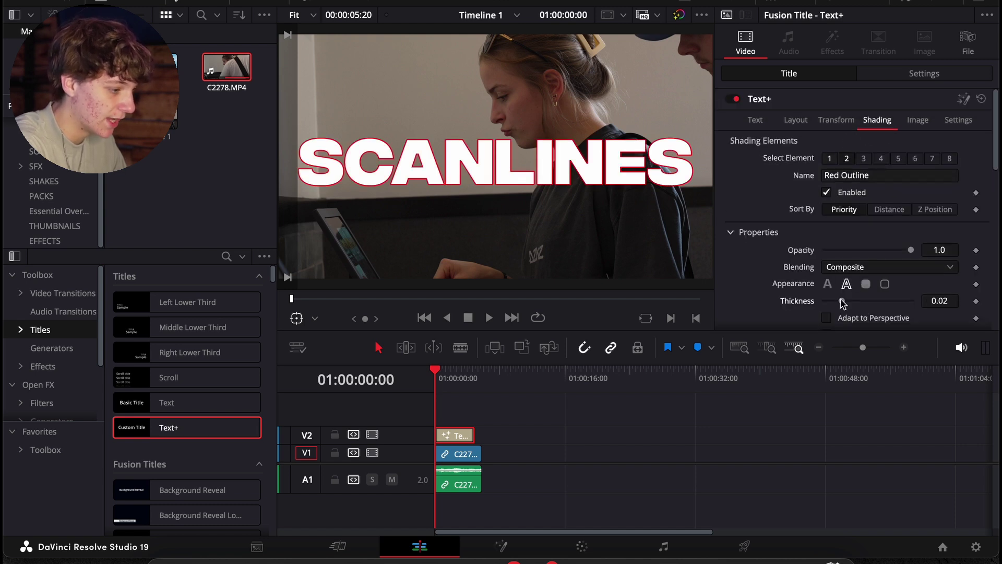
{"action": "left_click_drag", "start_coordinate": [842, 302], "coordinate": [860, 303]}
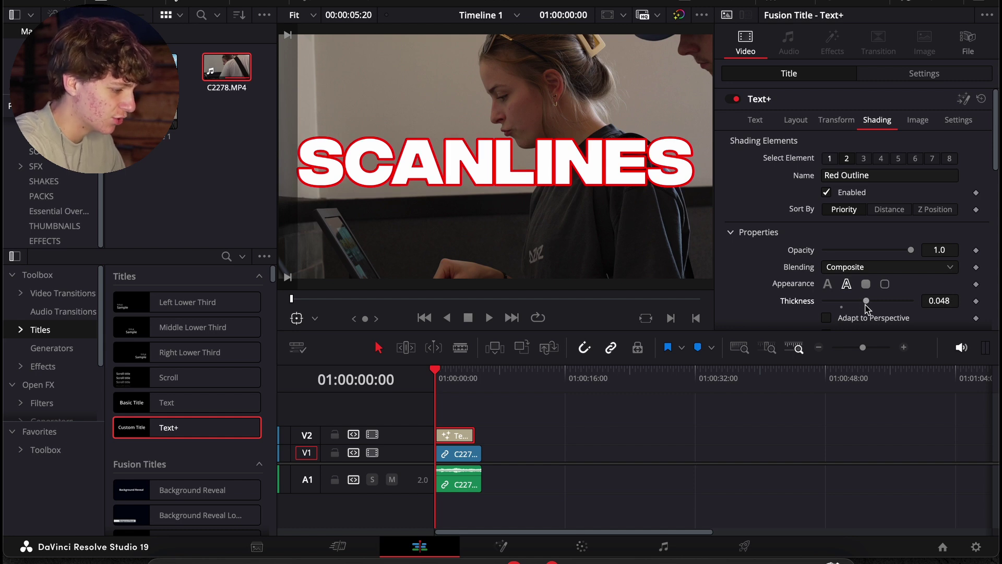
On the Fusion page, insert a Glow node after the Template title.
{"action": "left_click", "coordinate": [505, 548]}
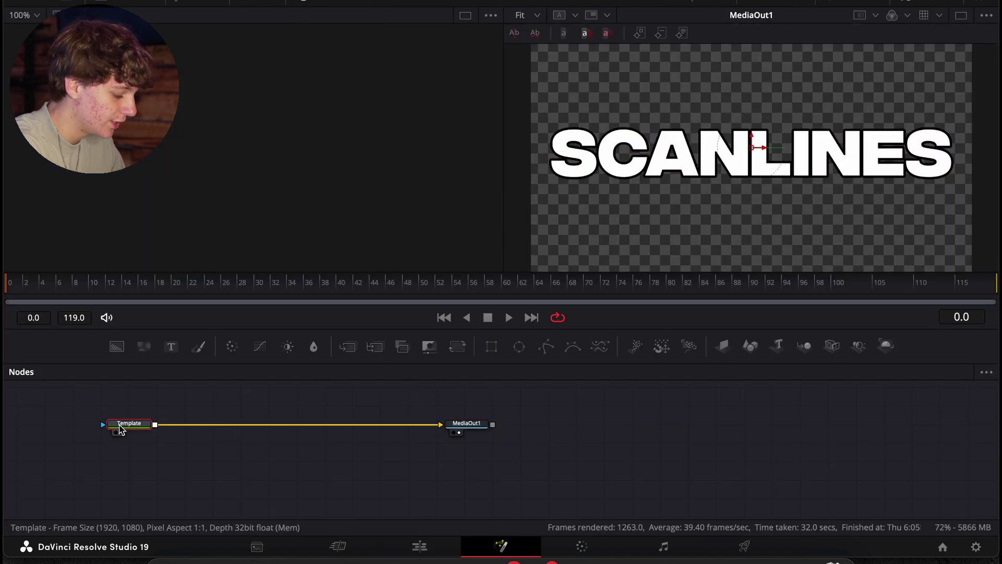
{"action": "key", "text": "shift+space"}
{"action": "type", "text": "pla"}
{"action": "key", "text": "BackSpace"}
{"action": "key", "text": "BackSpace"}
{"action": "key", "text": "BackSpace"}
{"action": "type", "text": "glo"}
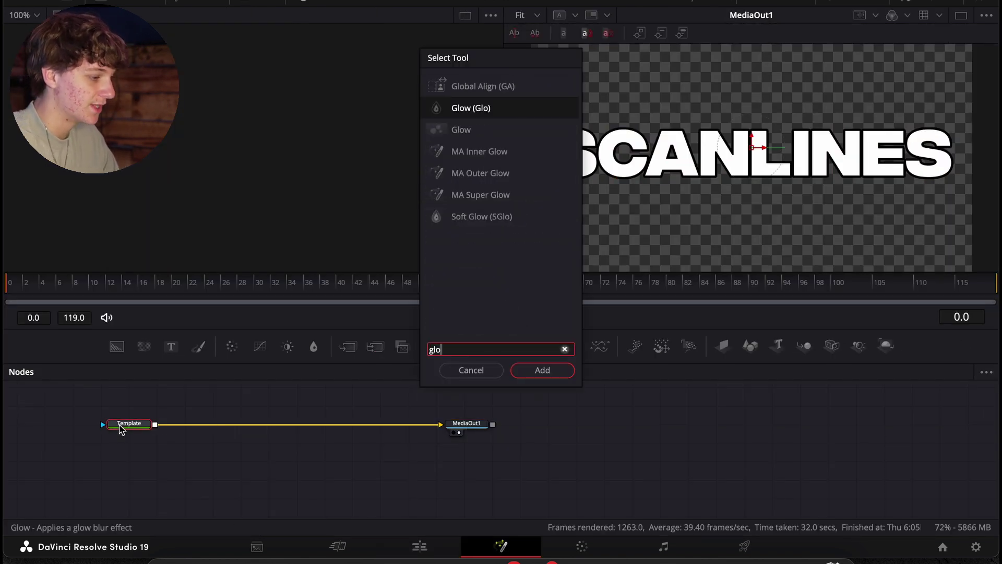
{"action": "key", "text": "Return"}
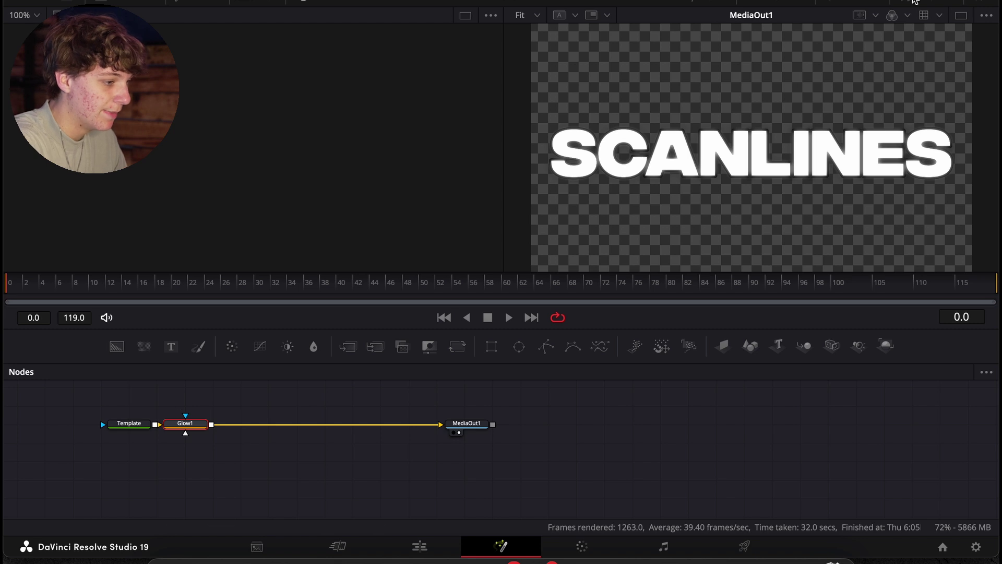
Set Glow Size to 25.2 and Glow strength to 0.496.
{"action": "left_click", "coordinate": [922, 2]}
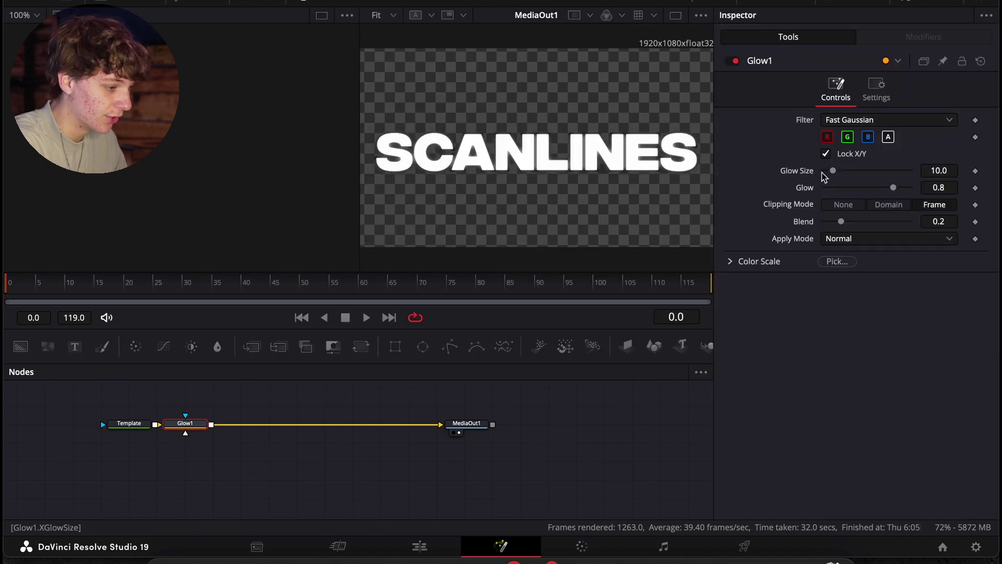
{"action": "left_click_drag", "start_coordinate": [838, 171], "coordinate": [848, 172]}
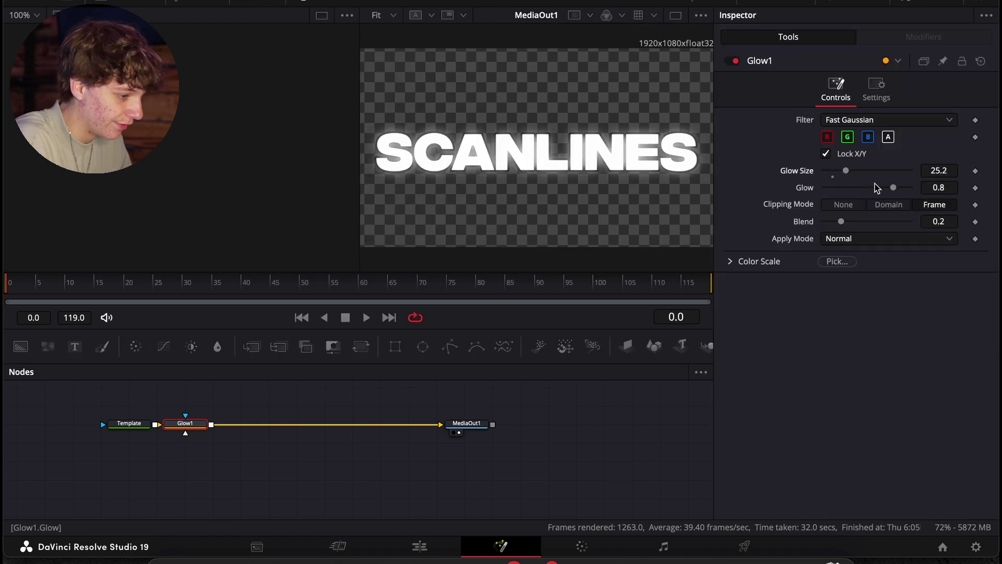
{"action": "left_click_drag", "start_coordinate": [896, 194], "coordinate": [872, 191]}
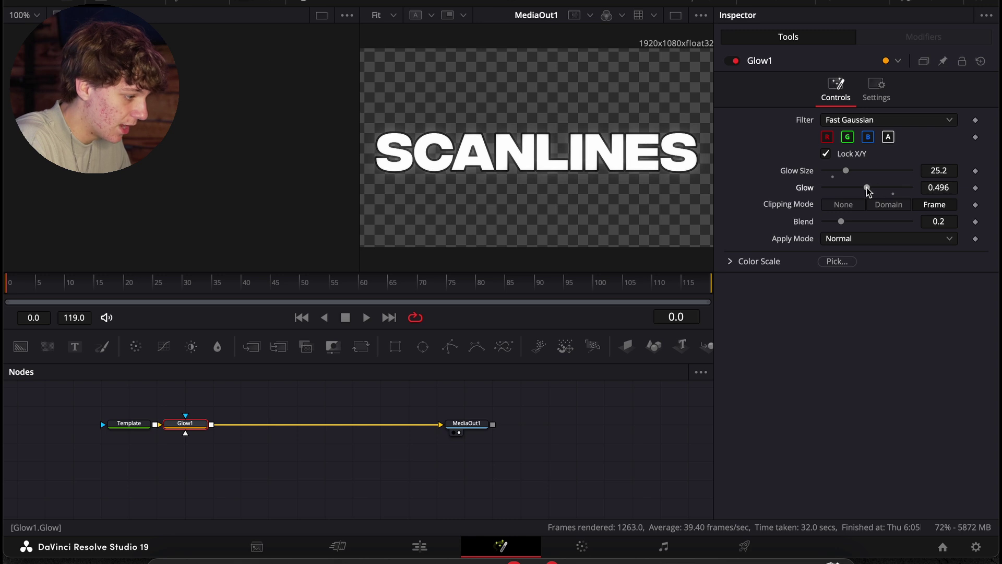
{"action": "left_click_drag", "start_coordinate": [189, 425], "coordinate": [226, 427]}
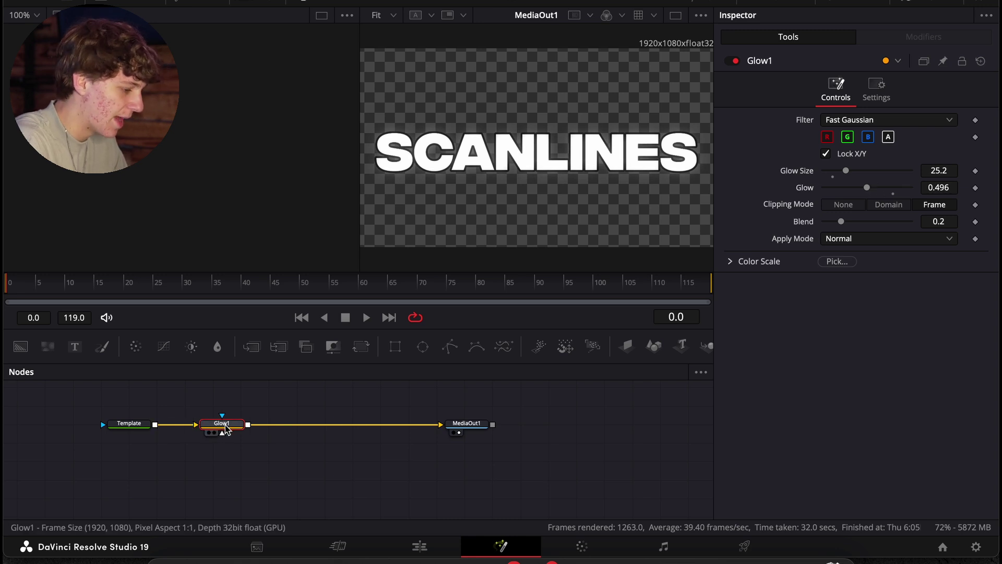
Insert a Drop Shadow node after Glow1.
{"action": "key", "text": "shift+space"}
{"action": "type", "text": "drop"}
{"action": "key", "text": "Up"}
{"action": "key", "text": "Up"}
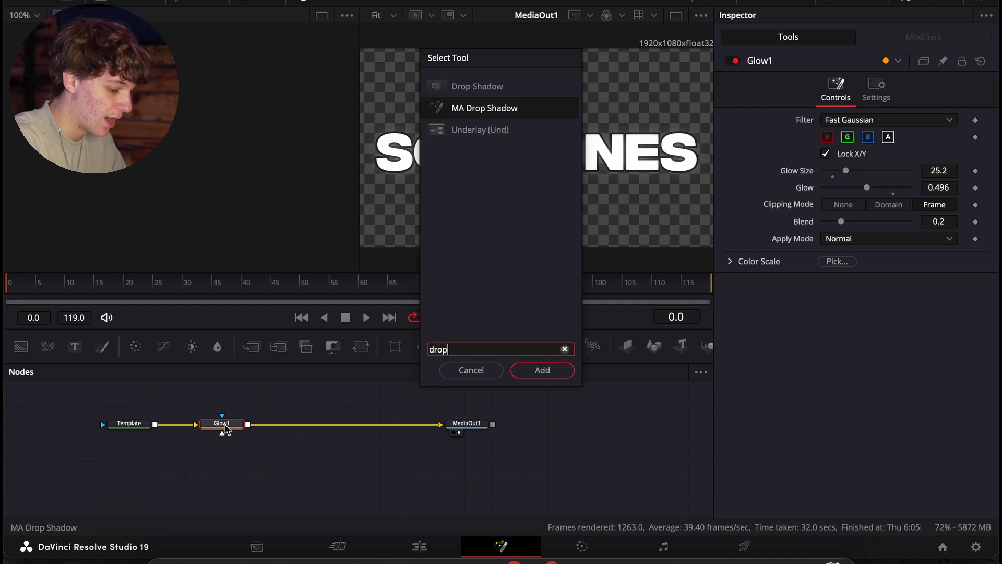
{"action": "key", "text": "Return"}
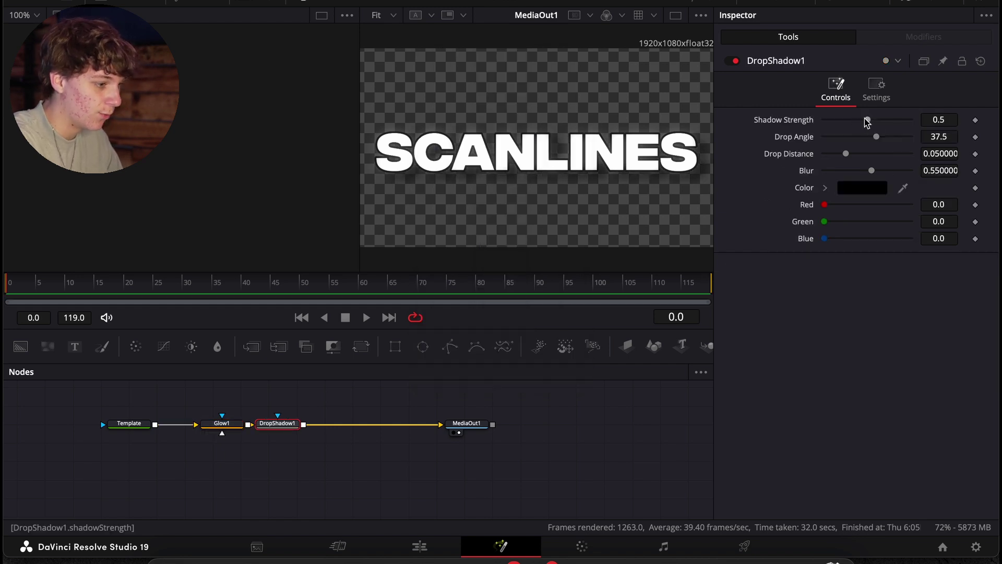
Set Shadow Strength 0.945, Blur 0.205 and Drop Distance 0.0126.
{"action": "left_click_drag", "start_coordinate": [867, 120], "coordinate": [908, 127]}
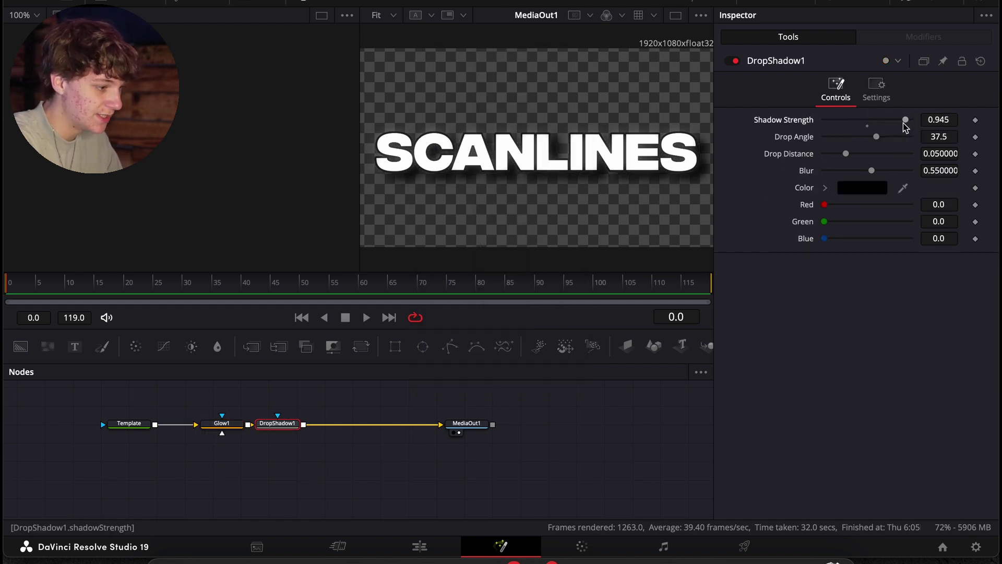
{"action": "left_click_drag", "start_coordinate": [871, 170], "coordinate": [841, 172]}
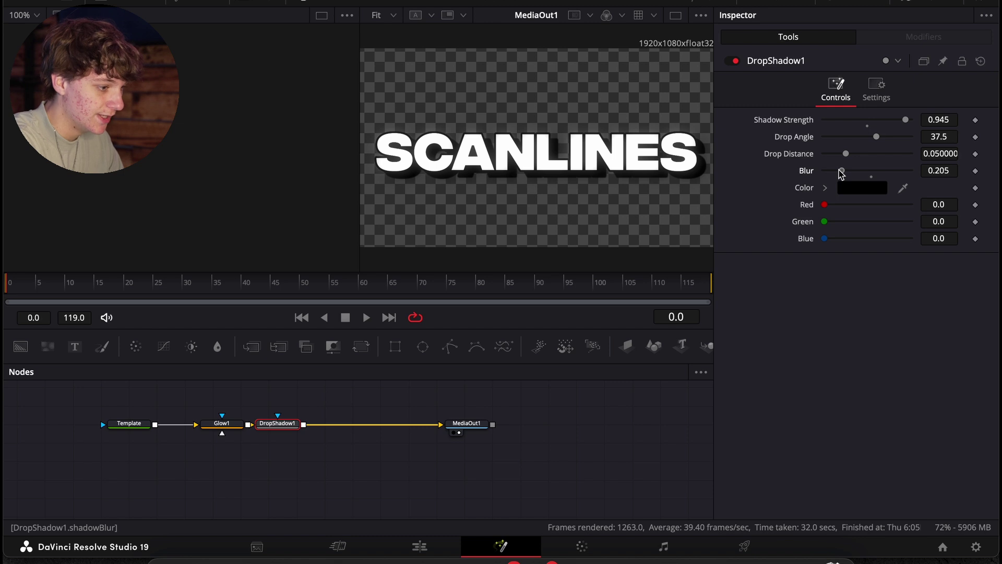
{"action": "left_click_drag", "start_coordinate": [846, 154], "coordinate": [831, 155]}
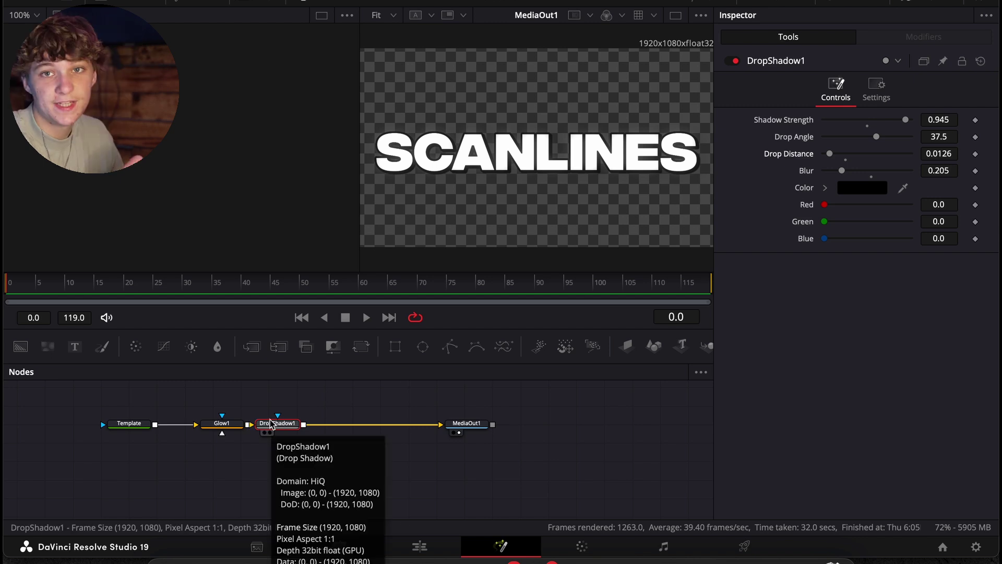
{"action": "key", "text": "shift+space"}
Insert a Scanlines node after DropShadow1 with Line Frequency raised to 15.66.
{"action": "type", "text": "scan"}
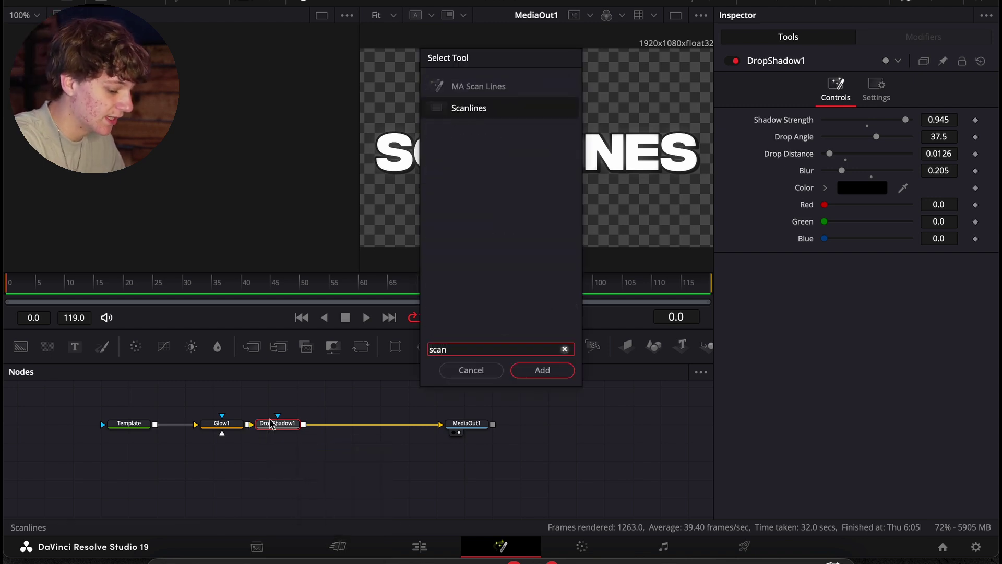
{"action": "key", "text": "Return"}
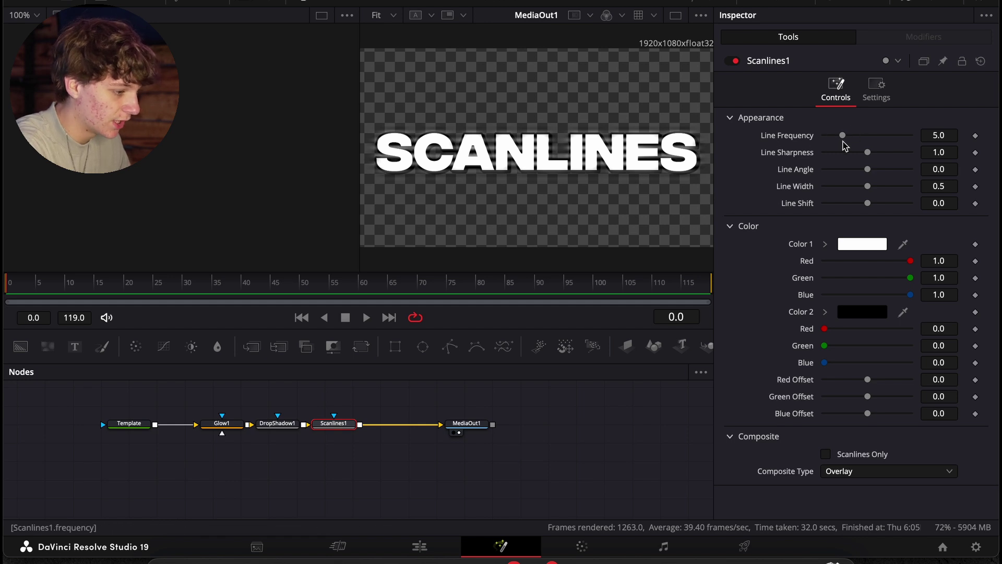
{"action": "left_click_drag", "start_coordinate": [842, 135], "coordinate": [893, 139]}
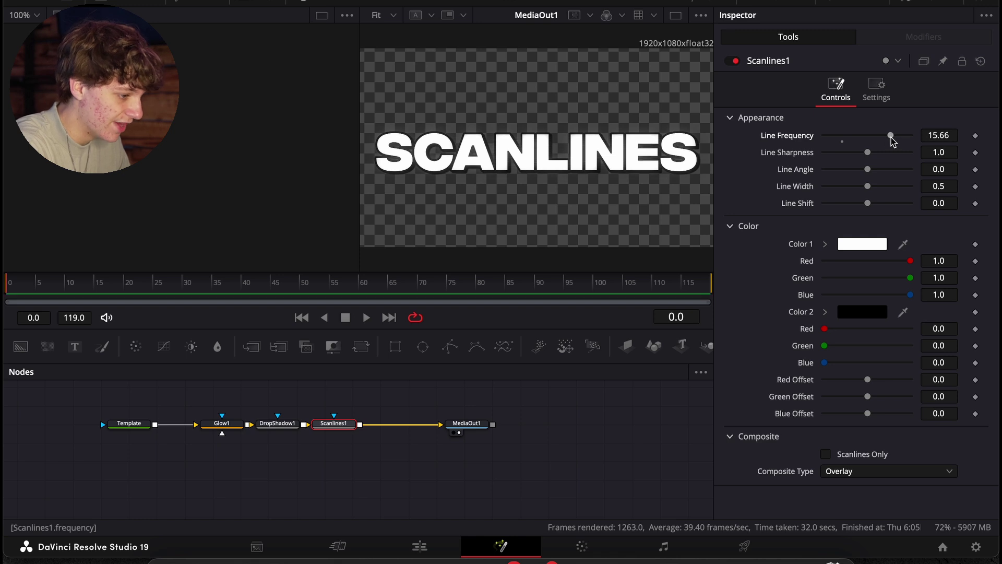
{"action": "left_click", "coordinate": [130, 427]}
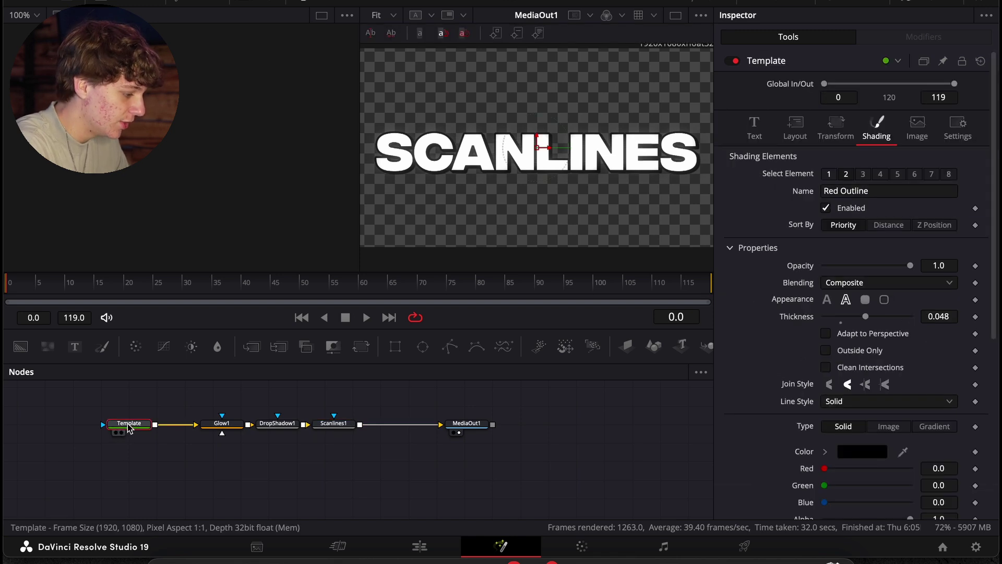
Change the Template text colour to yellow.
{"action": "left_click", "coordinate": [754, 125]}
{"action": "left_click", "coordinate": [837, 310]}
{"action": "left_click_drag", "start_coordinate": [72, 400], "coordinate": [140, 346]}
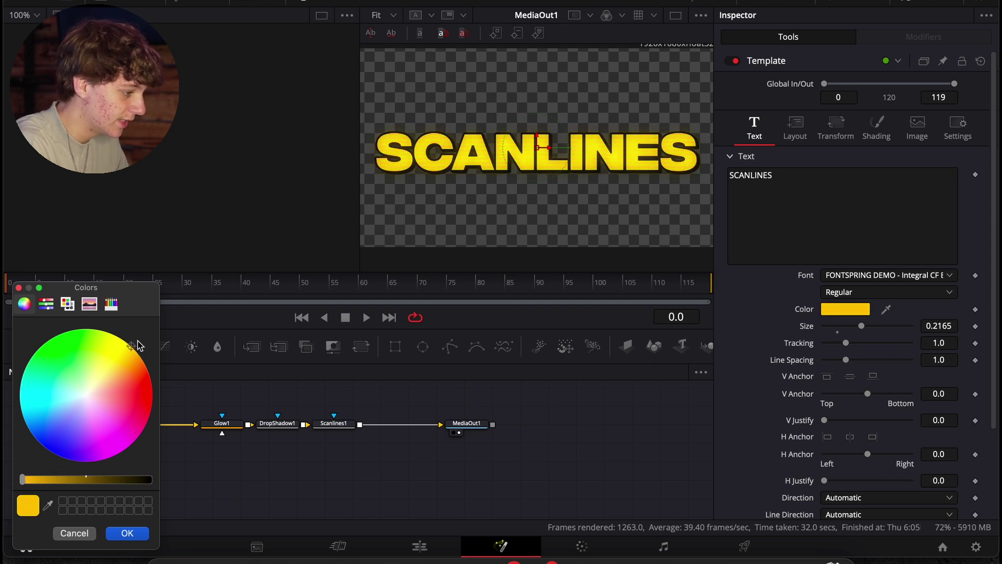
{"action": "left_click", "coordinate": [126, 532]}
Set Scanlines1 Line Width to 0.701 and Line Shift to 0.52.
{"action": "left_click", "coordinate": [333, 423]}
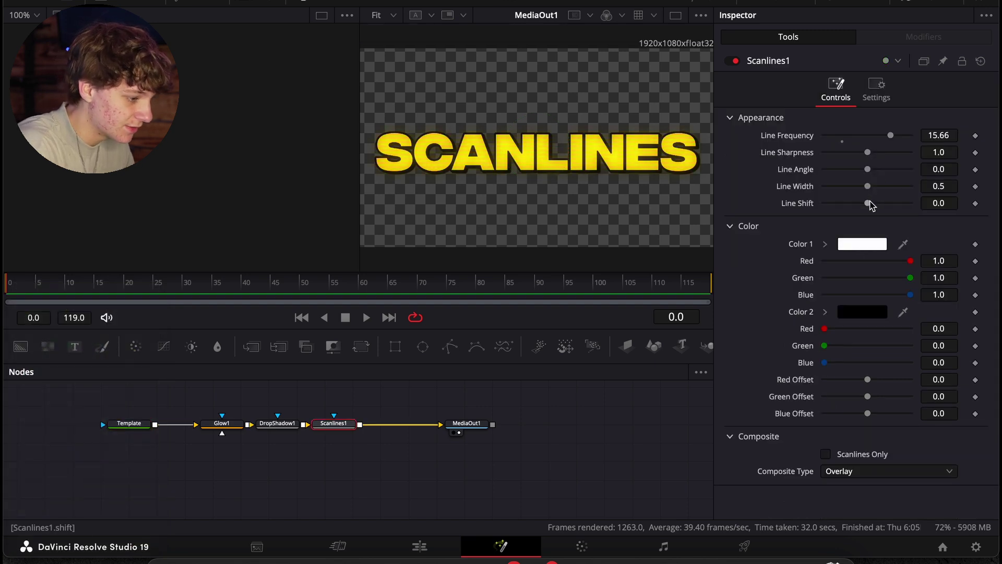
{"action": "left_click_drag", "start_coordinate": [867, 186], "coordinate": [892, 191]}
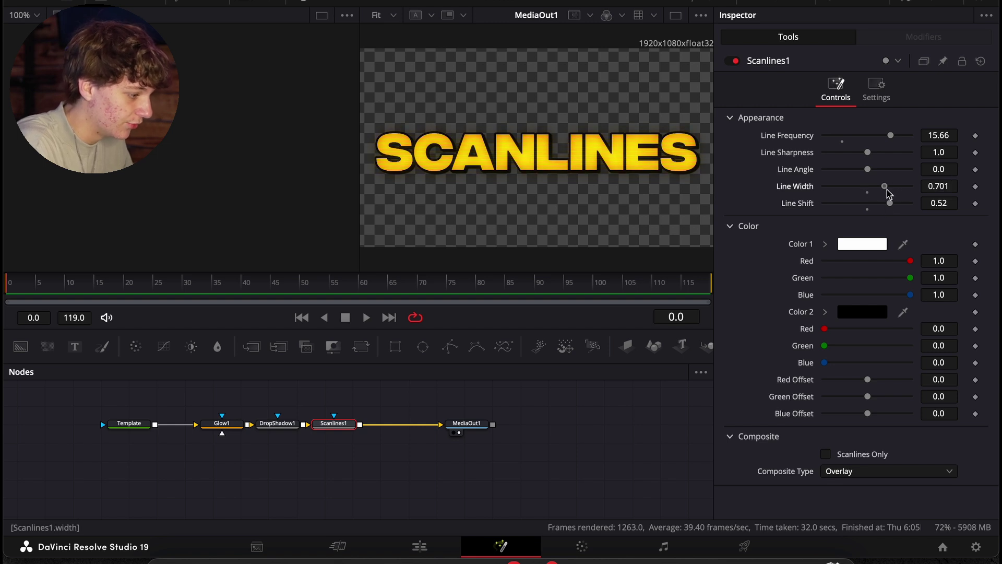
{"action": "key", "text": "ctrl+z"}
{"action": "left_click", "coordinate": [388, 427]}
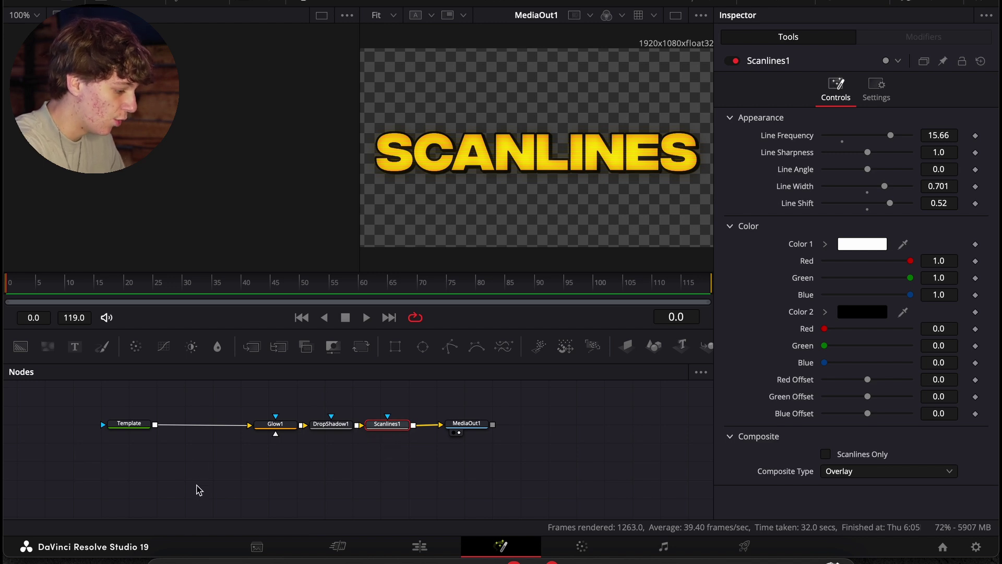
Paste a Scanlines1 copy, Scanlines1_1, and insert it between Template and Glow1.
{"action": "key", "text": "ctrl+v"}
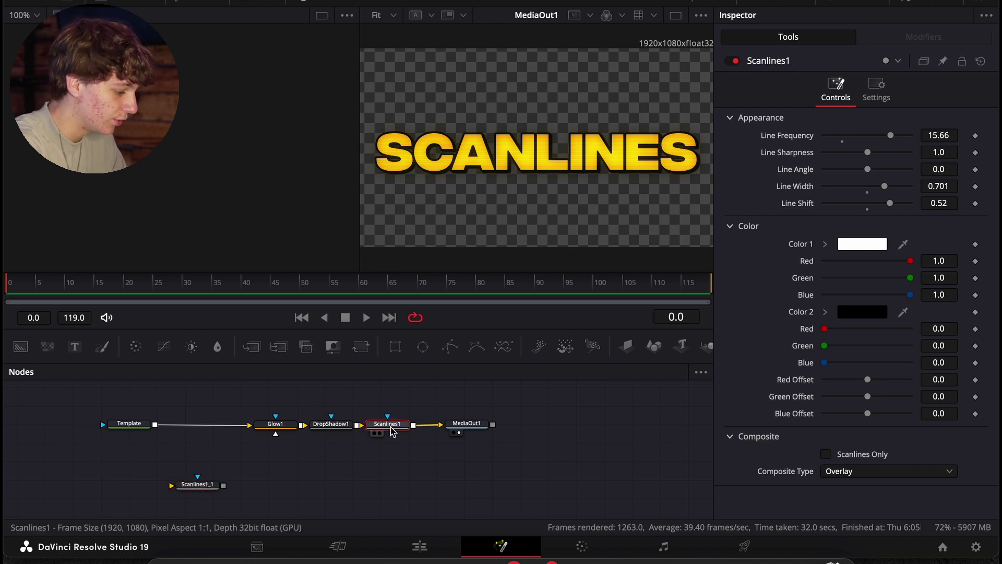
{"action": "right_click", "coordinate": [392, 430]}
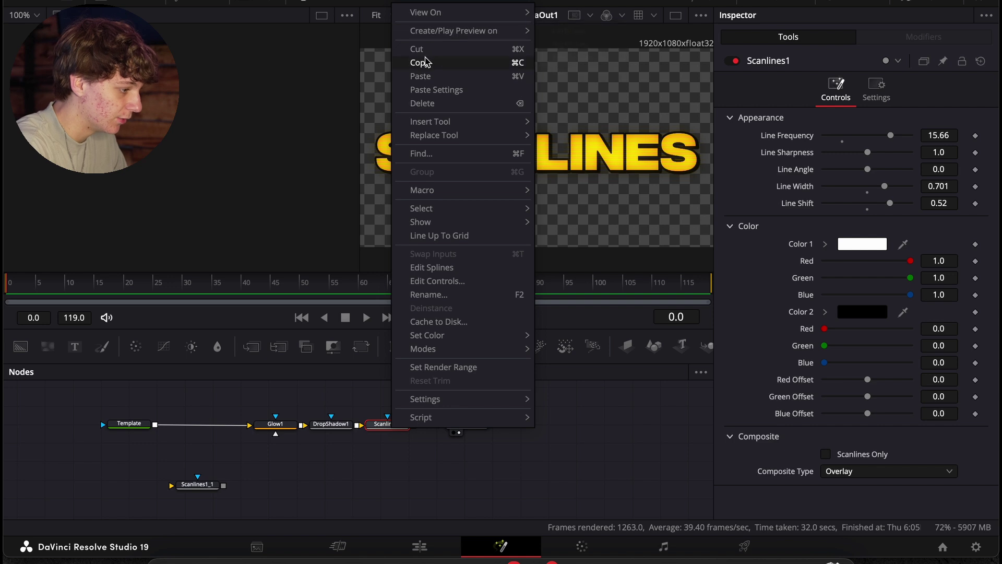
{"action": "left_click", "coordinate": [197, 484]}
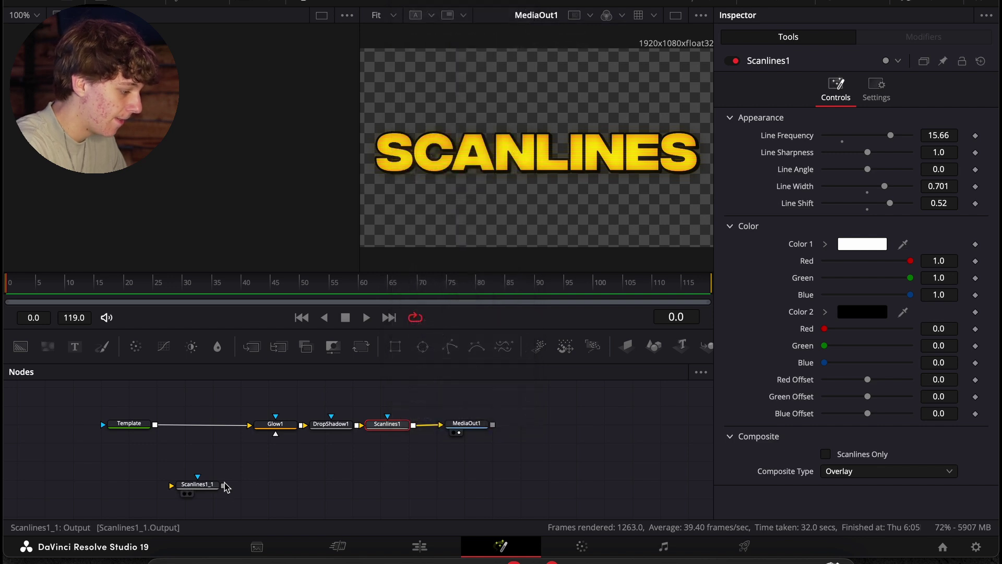
{"action": "left_click_drag", "start_coordinate": [196, 487], "coordinate": [203, 441]}
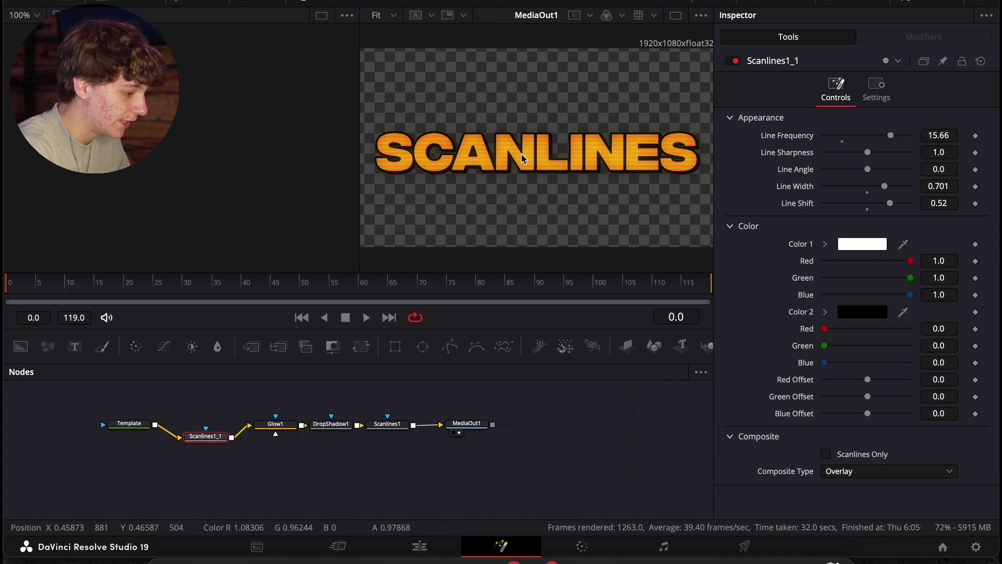
{"action": "left_click", "coordinate": [136, 427]}
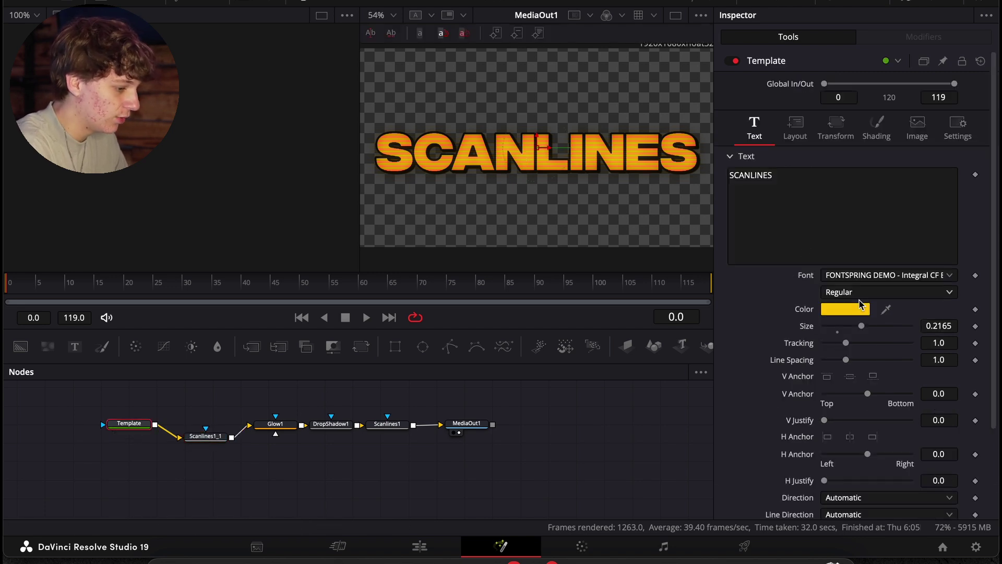
Turn the Template text colour back to yellow.
{"action": "left_click", "coordinate": [840, 312]}
{"action": "left_click_drag", "start_coordinate": [119, 359], "coordinate": [125, 348]}
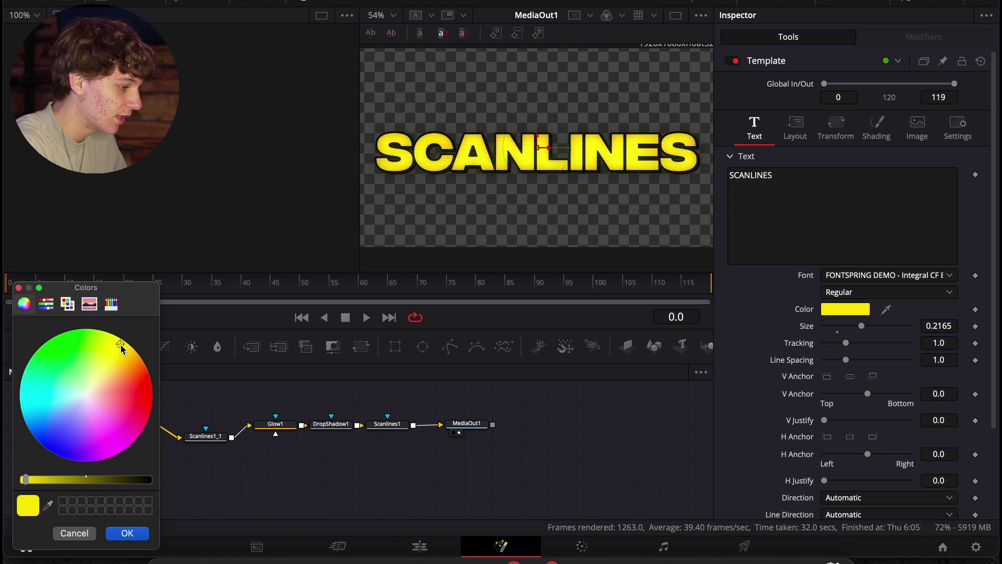
{"action": "left_click", "coordinate": [128, 533]}
Reduce Glow1's Glow Size to 11.8 and return to the Edit page.
{"action": "left_click", "coordinate": [275, 423]}
{"action": "mouse_move", "coordinate": [847, 175]}
{"action": "left_mouse_down"}
{"action": "mouse_move", "coordinate": [864, 175]}
{"action": "mouse_move", "coordinate": [835, 179]}
{"action": "left_mouse_up"}
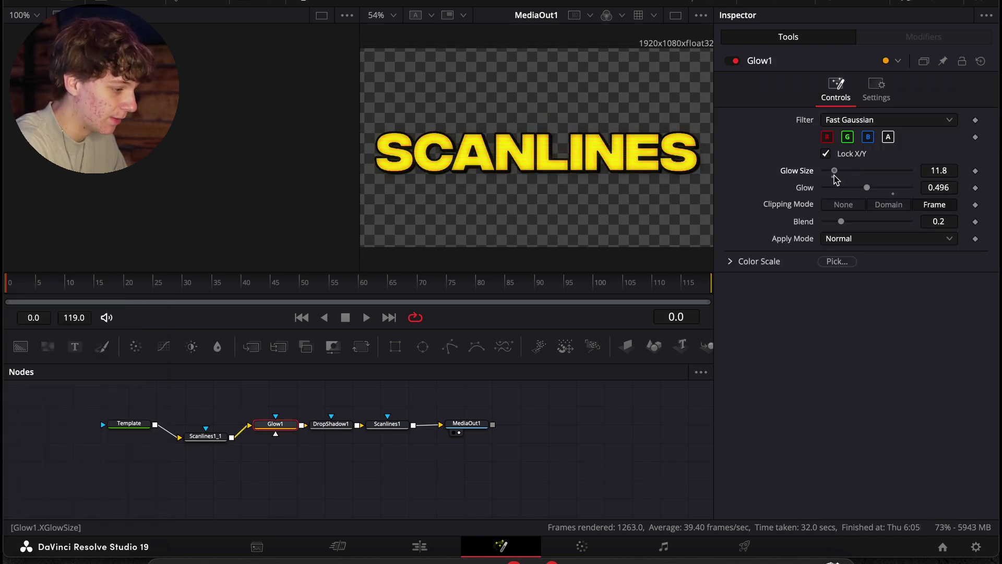
{"action": "left_click", "coordinate": [420, 546]}
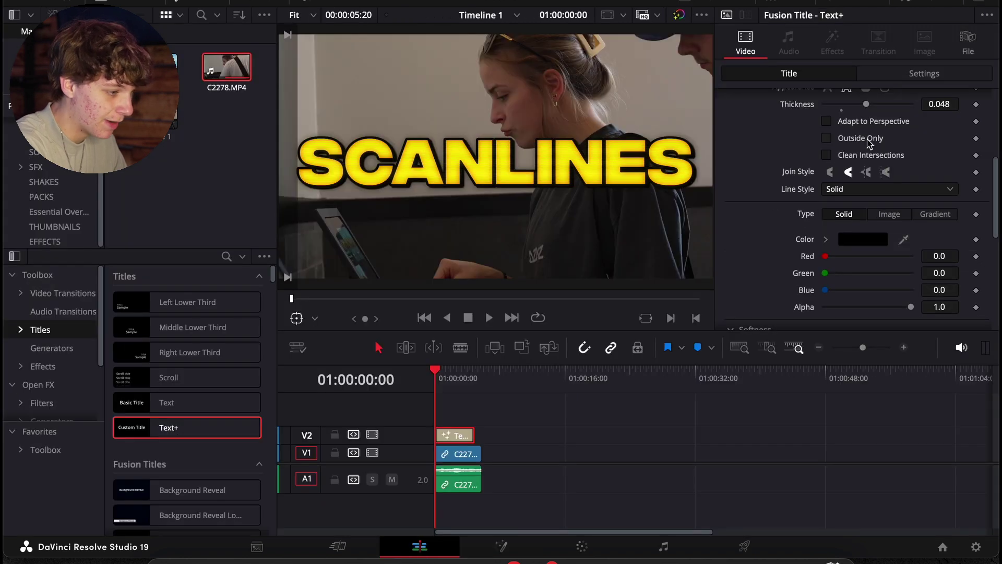
Increase the outline thickness from 0.048 to 0.0748 and zoom the viewer to check.
{"action": "scroll", "coordinate": [875, 128], "scroll_direction": "up", "scroll_amount": 5}
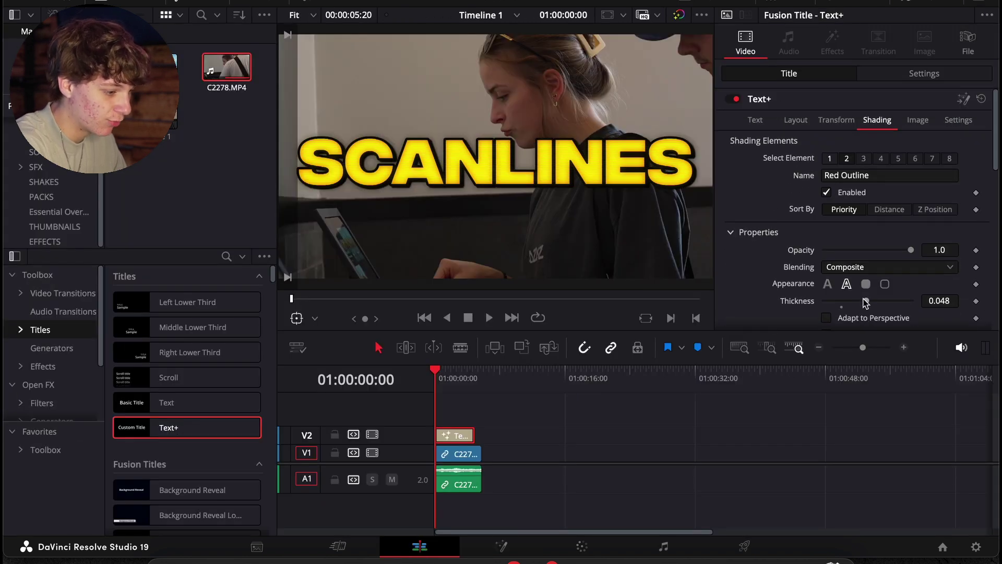
{"action": "left_click_drag", "start_coordinate": [866, 301], "coordinate": [886, 304]}
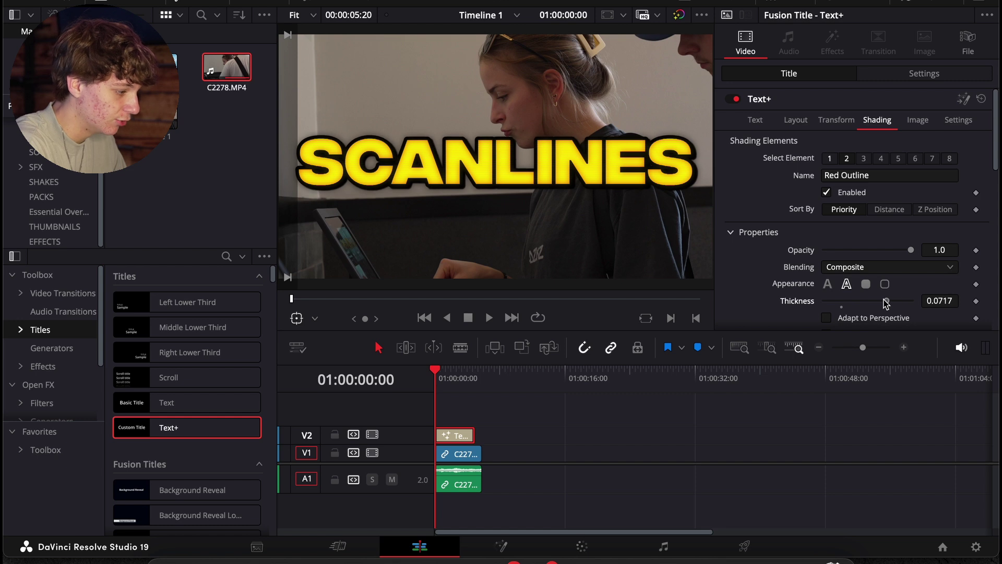
{"action": "scroll", "coordinate": [522, 124], "scroll_direction": "up", "scroll_amount": 6}
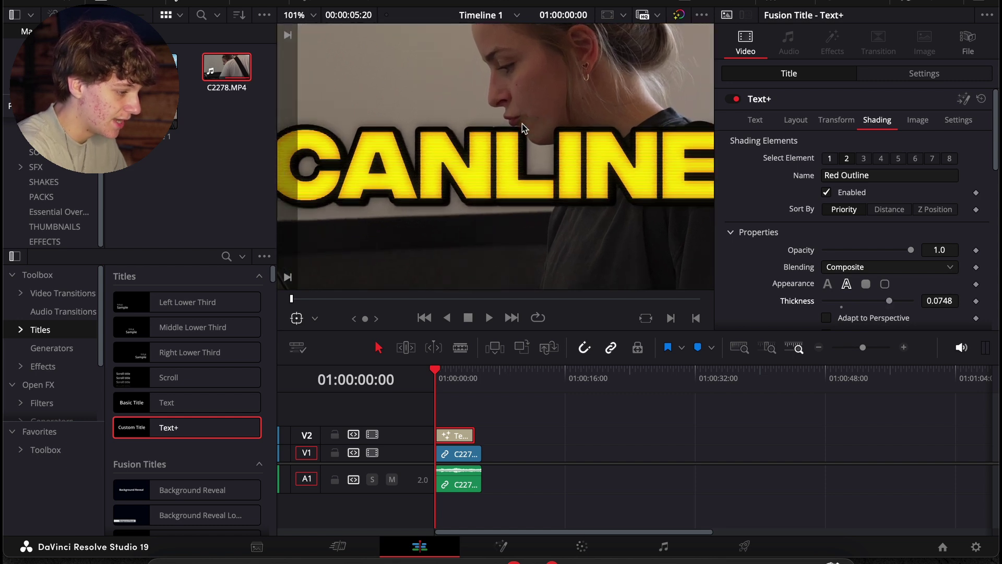
{"action": "scroll", "coordinate": [521, 124], "scroll_direction": "up", "scroll_amount": 2}
{"action": "scroll", "coordinate": [530, 189], "scroll_direction": "up", "scroll_amount": 4}
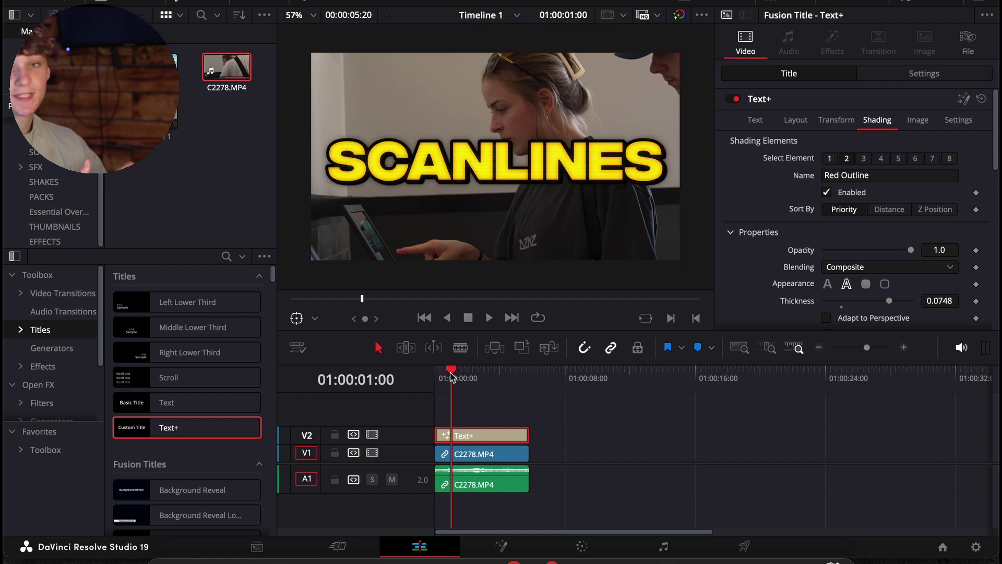
Apply the Up V2 effect preset to the SCANLINES Text+ clip.
{"action": "left_click_drag", "start_coordinate": [451, 379], "coordinate": [384, 380]}
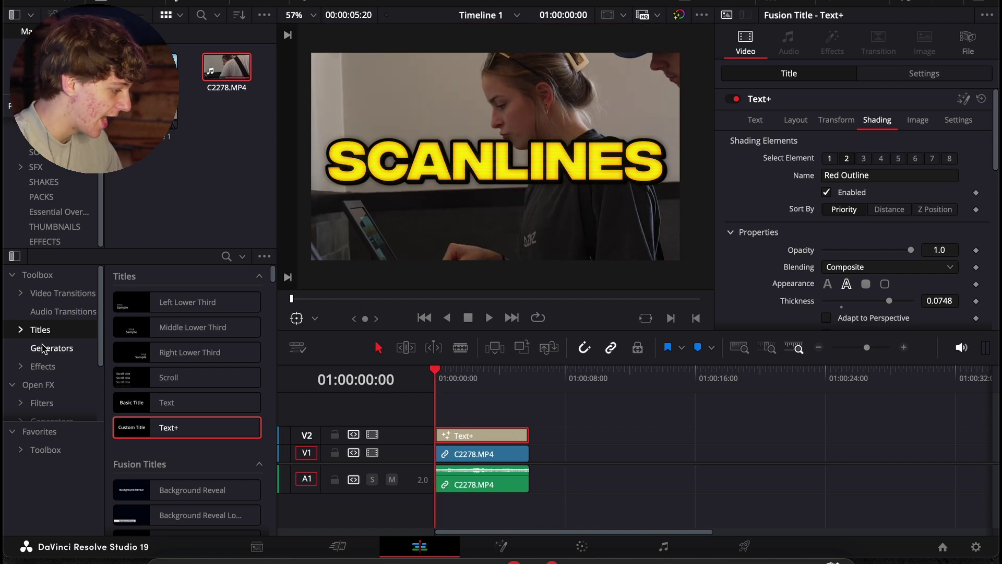
{"action": "left_click", "coordinate": [43, 367]}
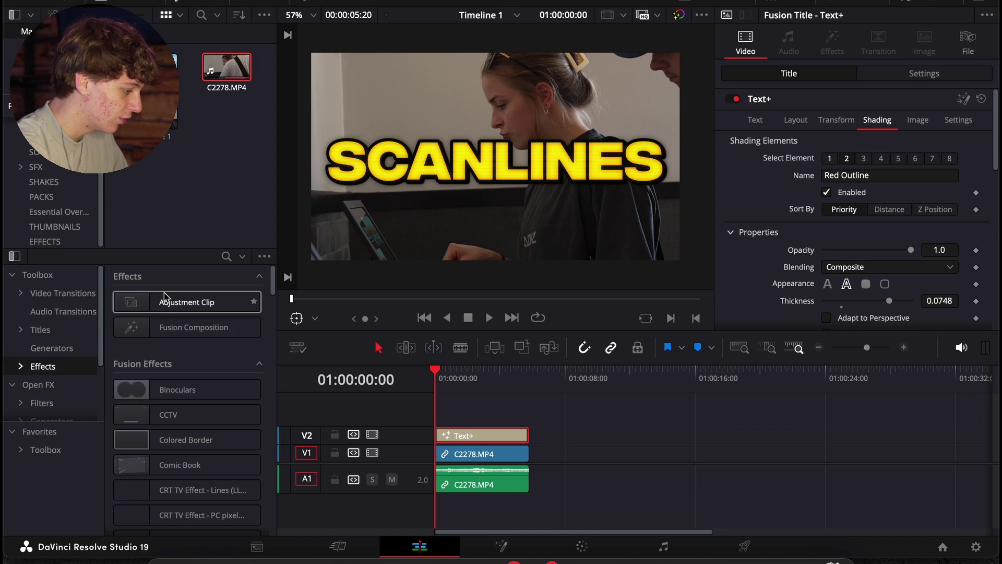
{"action": "scroll", "coordinate": [166, 297], "scroll_direction": "down", "scroll_amount": 10}
{"action": "scroll", "coordinate": [164, 296], "scroll_direction": "down", "scroll_amount": 15}
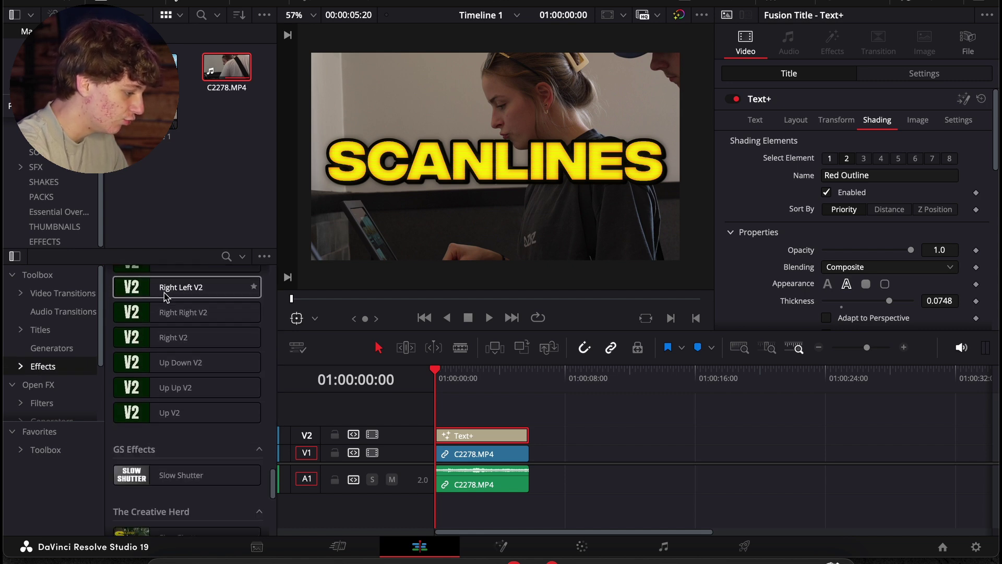
{"action": "left_click_drag", "start_coordinate": [174, 423], "coordinate": [468, 436]}
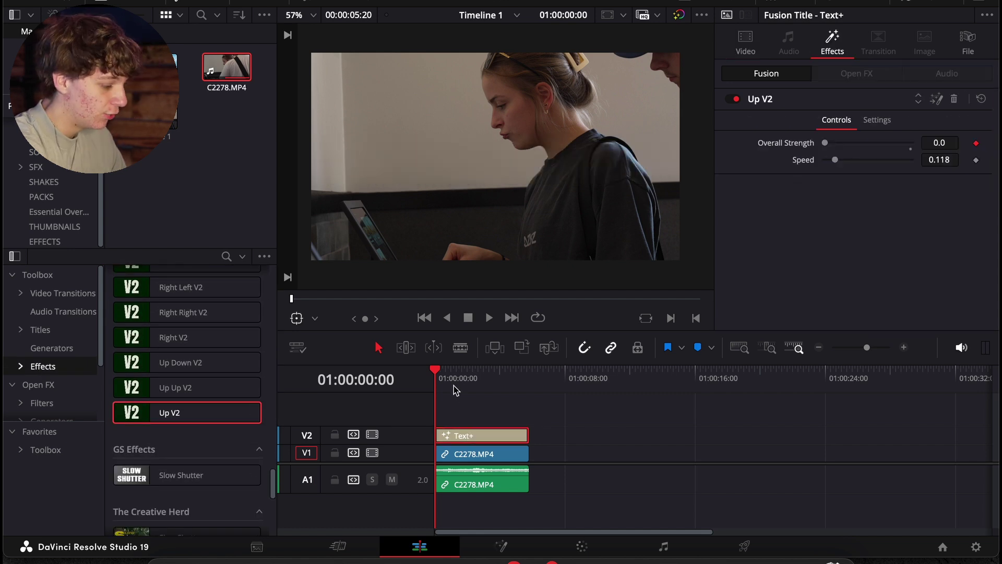
Preview the title animation, mute the C2278.MP4 audio track and return to the start.
{"action": "left_click_drag", "start_coordinate": [455, 390], "coordinate": [438, 380]}
{"action": "key", "text": "space"}
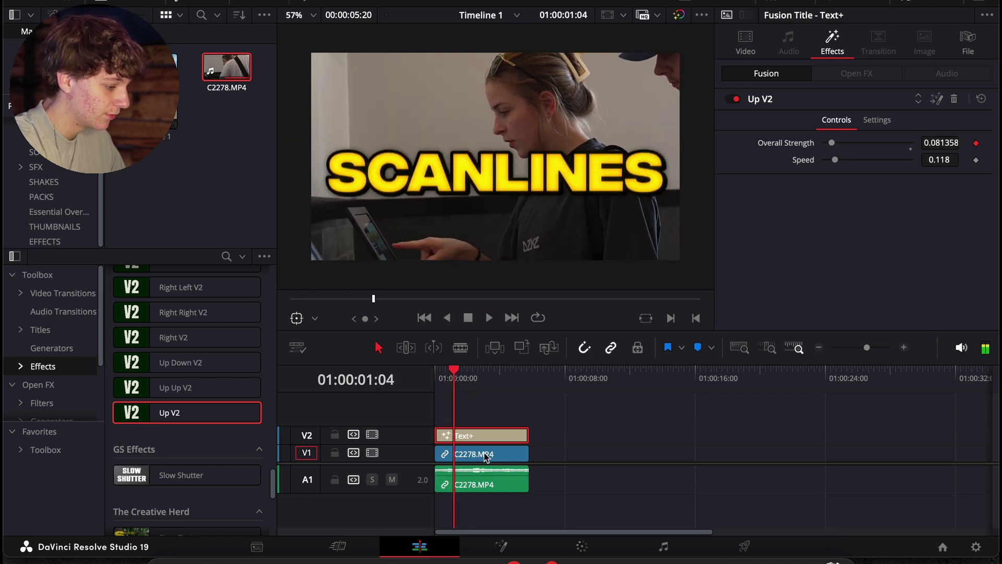
{"action": "left_click", "coordinate": [486, 454]}
{"action": "left_click", "coordinate": [392, 479]}
{"action": "key", "text": "Home"}
Play the footage, stop, and resume to review the yellow SCANLINES title animating in.
{"action": "key", "text": "space"}
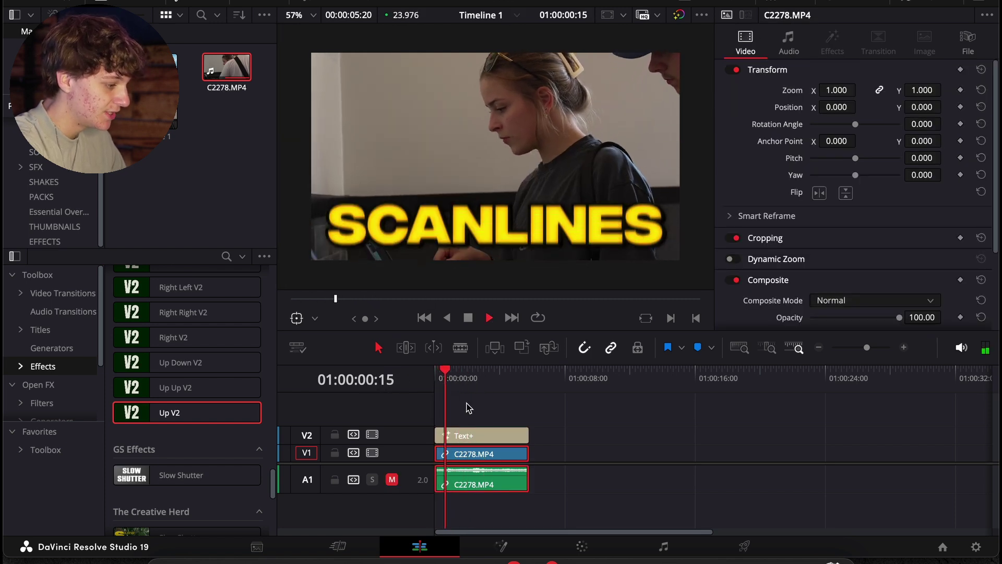
{"action": "key", "text": "space"}
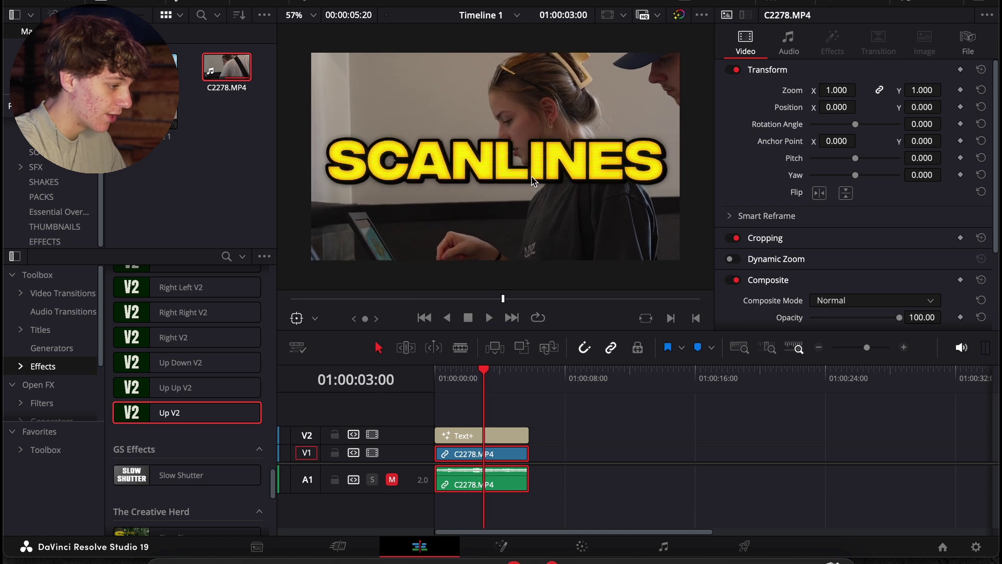
{"action": "key", "text": "space"}
{"action": "key", "text": "space"}
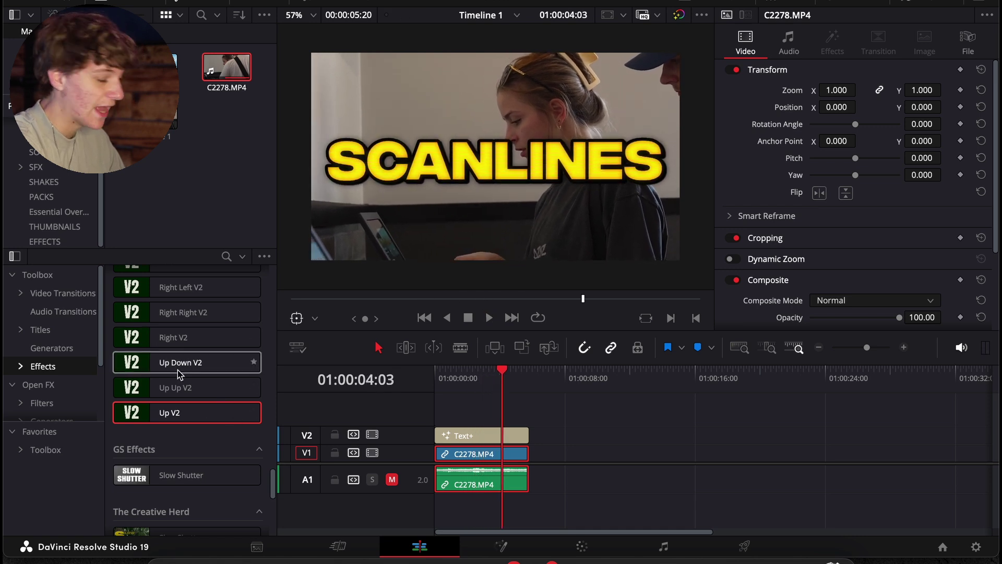